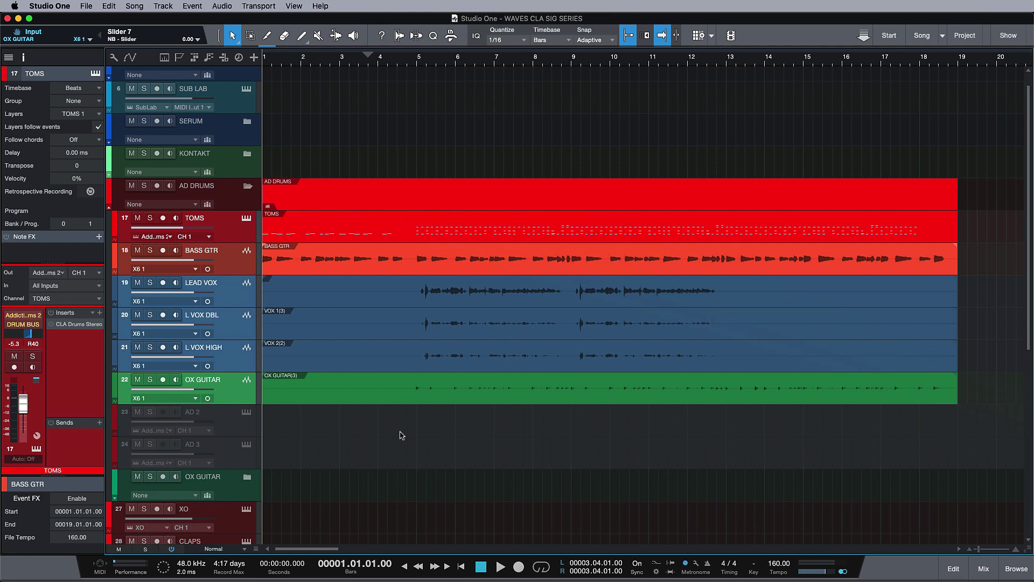
Play the full song from the start with all CLA plug-ins enabled, and stop playback around bar 12.
key(space)
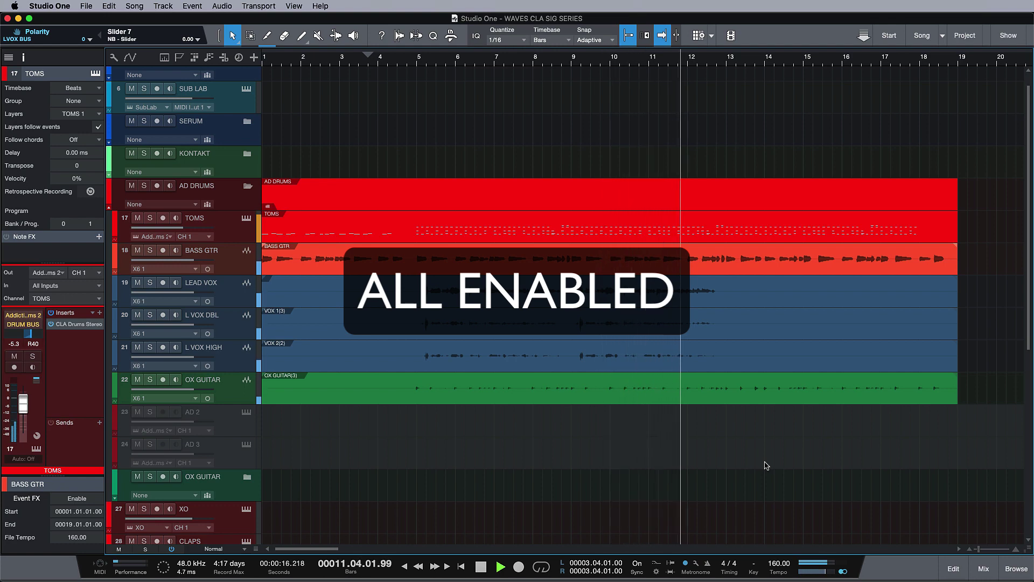
key(space)
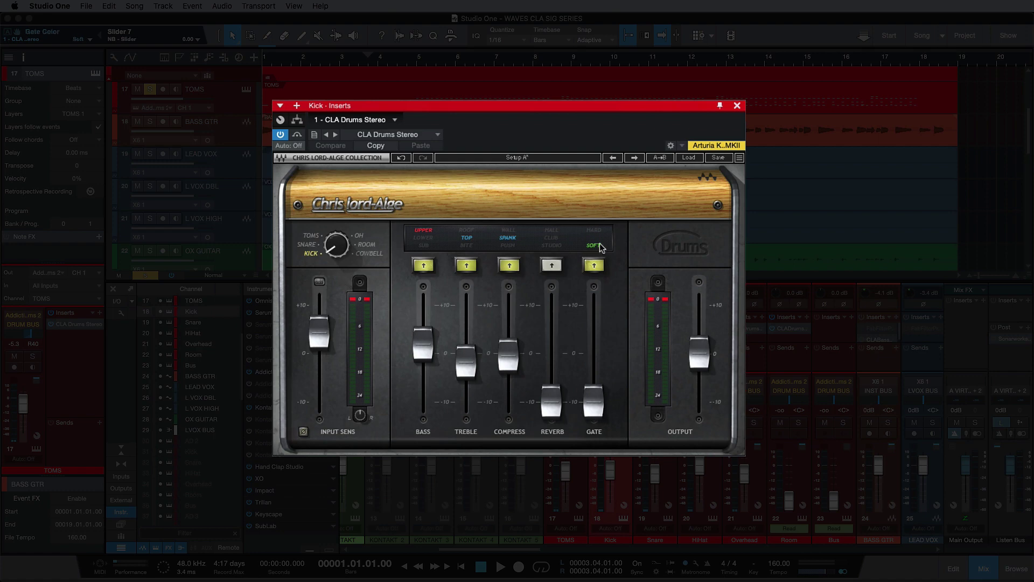
Turn off the gate in the Kick channel's CLA Drums and compare the plug-in bypassed and active during playback.
click(596, 264)
drag(338, 251, 338, 283)
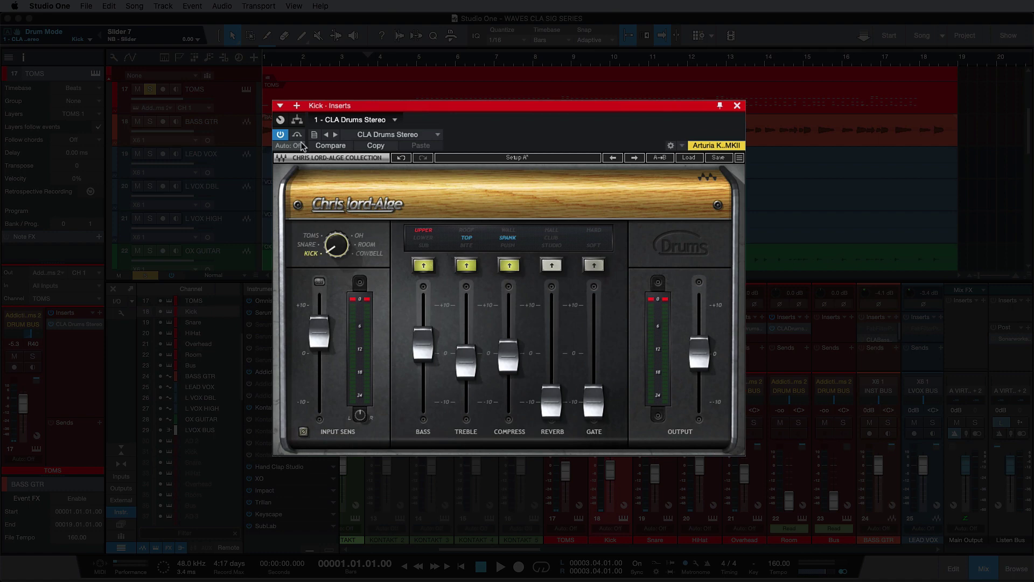
key(space)
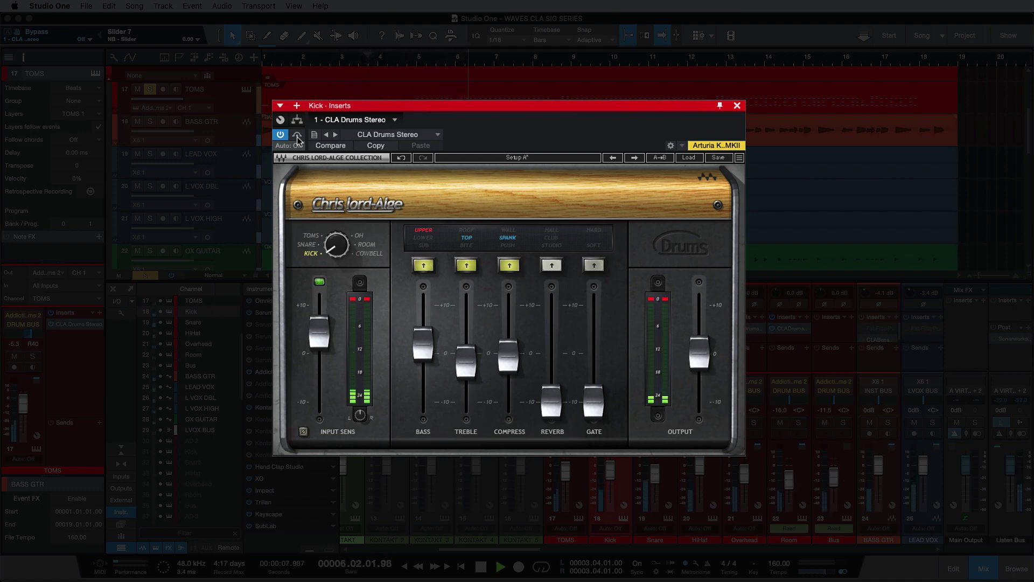
click(297, 138)
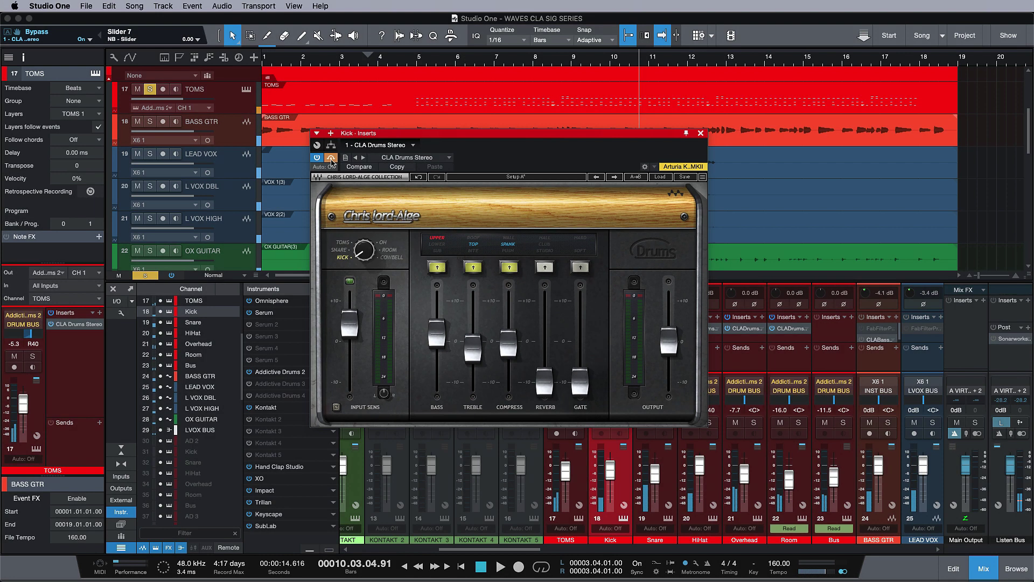
click(298, 138)
key(space)
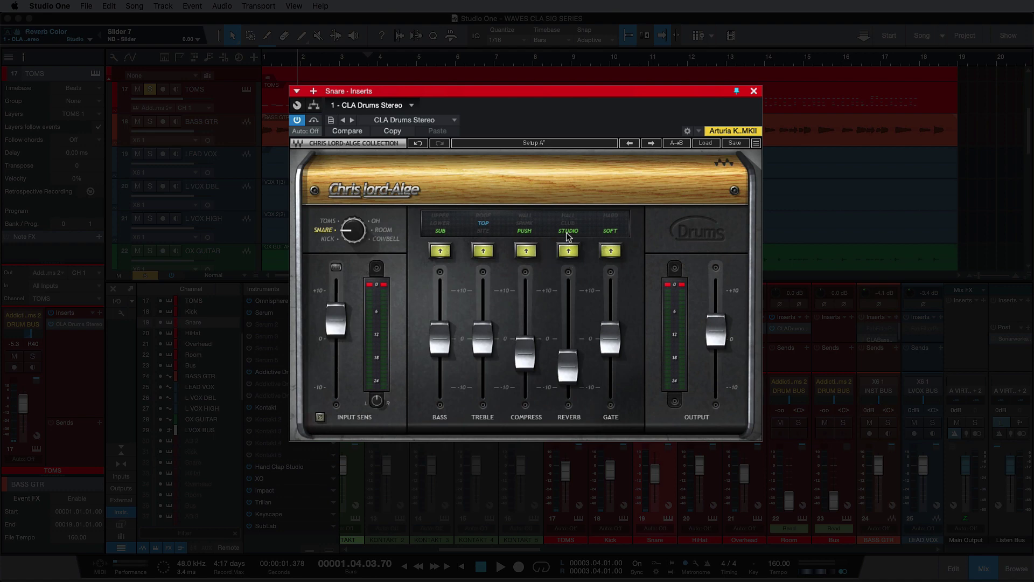
Play the soloed Snare channel, compare its CLA Drums bypassed and active, and close the plug-in.
click(566, 374)
key(space)
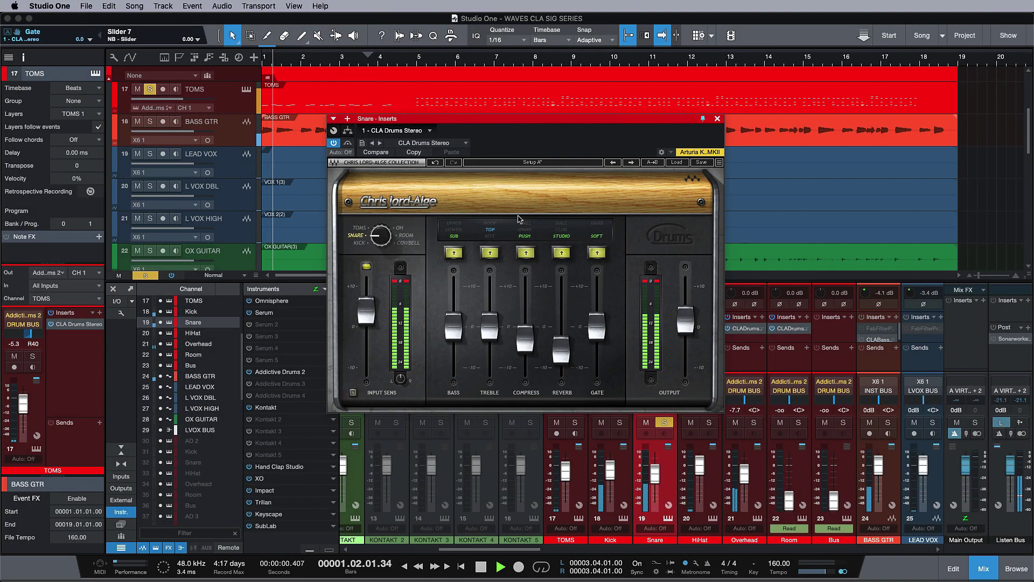
click(349, 144)
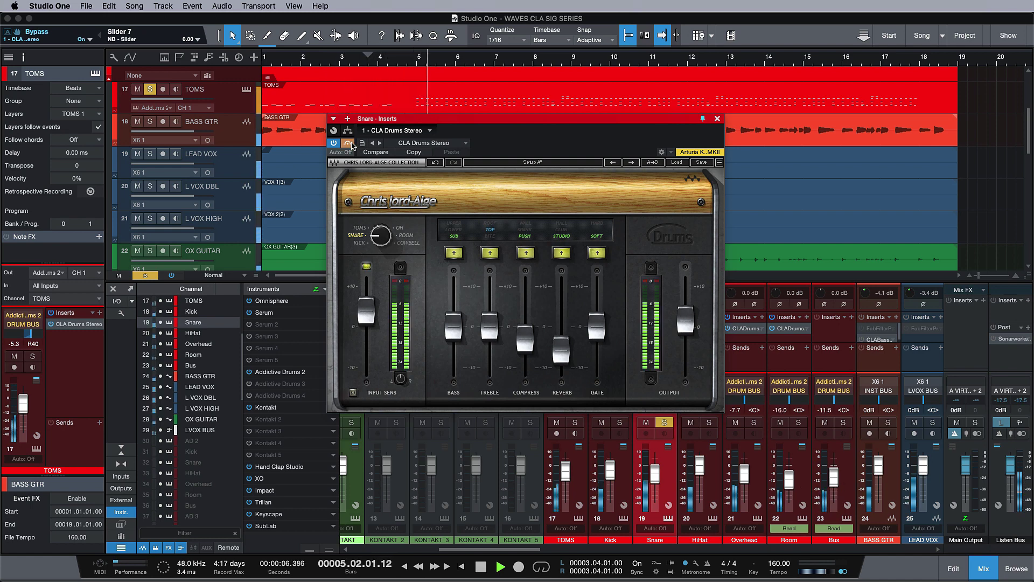
click(349, 143)
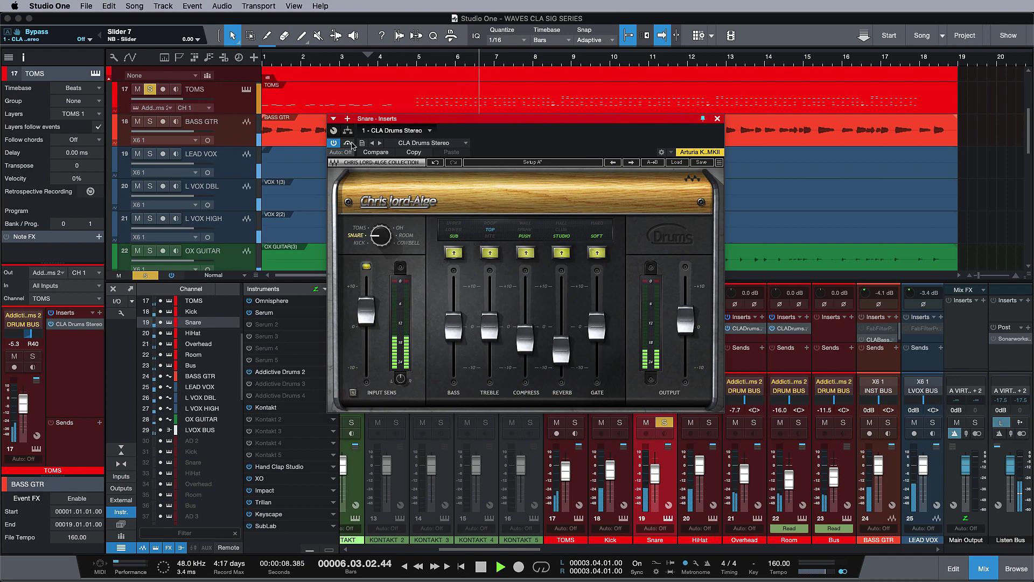
key(Down)
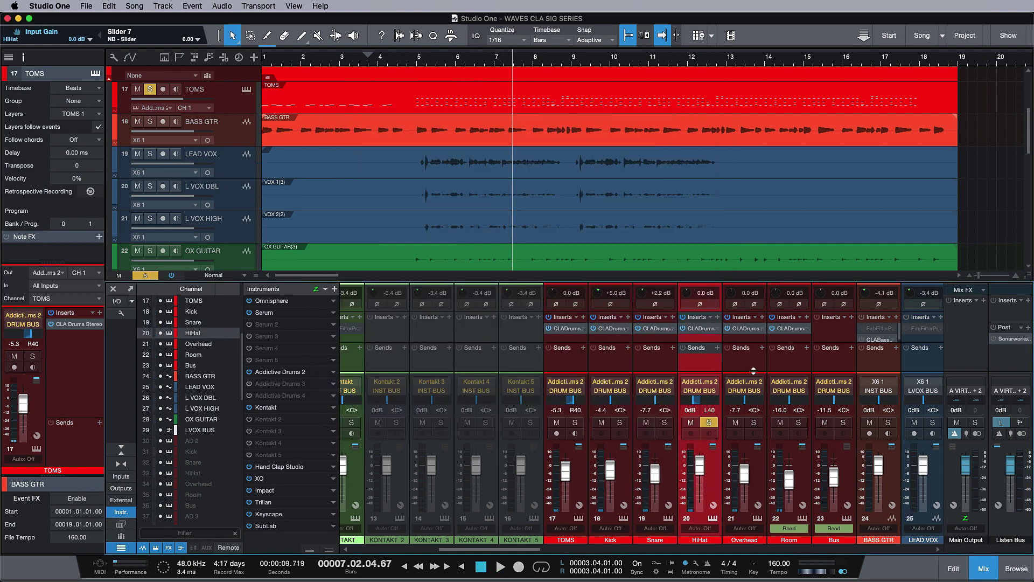
click(717, 119)
Examine the CLA Drums settings on the HiHat, Overhead and Room channels.
click(700, 328)
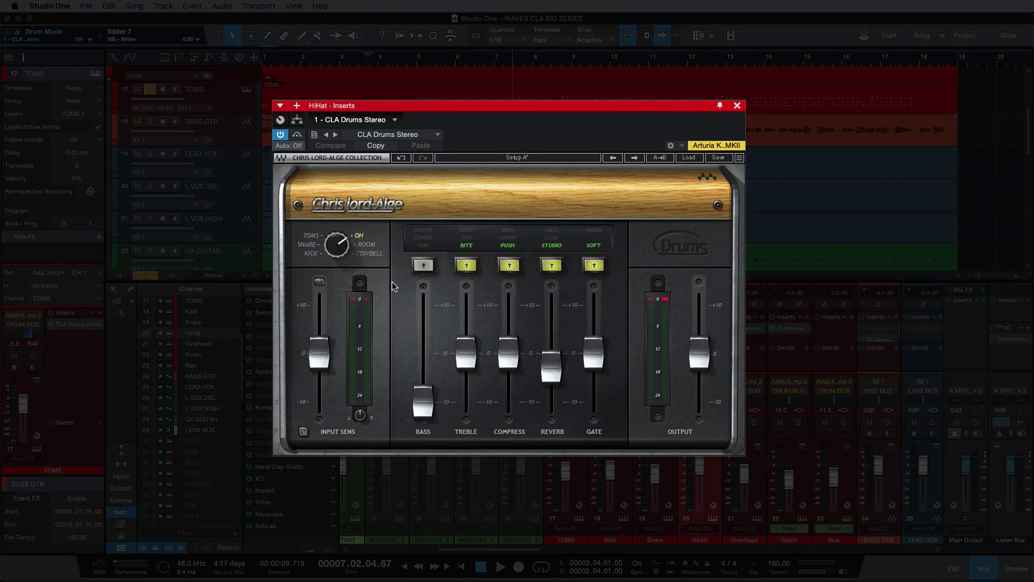
mouse_move(423, 412)
double_click(754, 328)
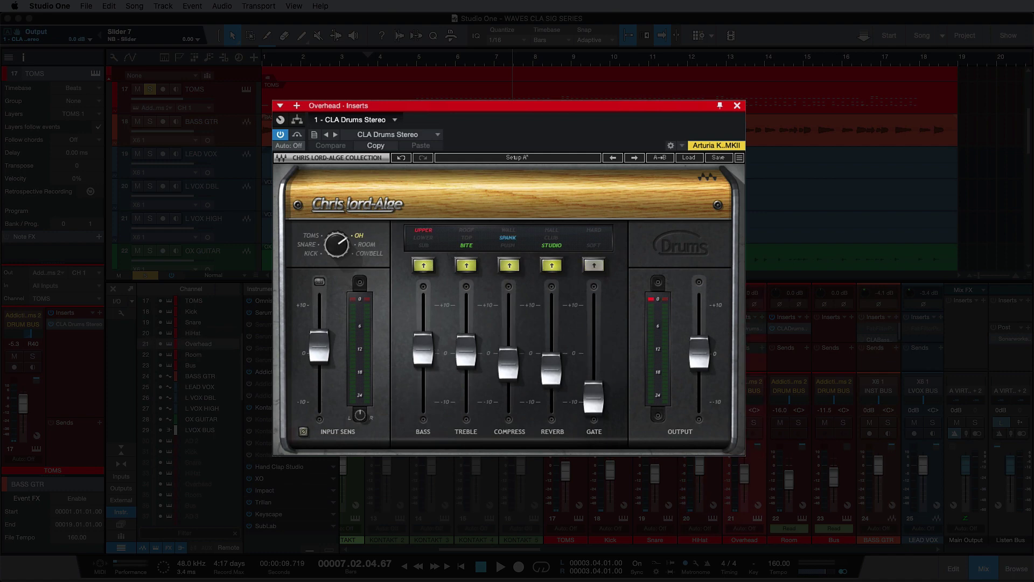
click(755, 423)
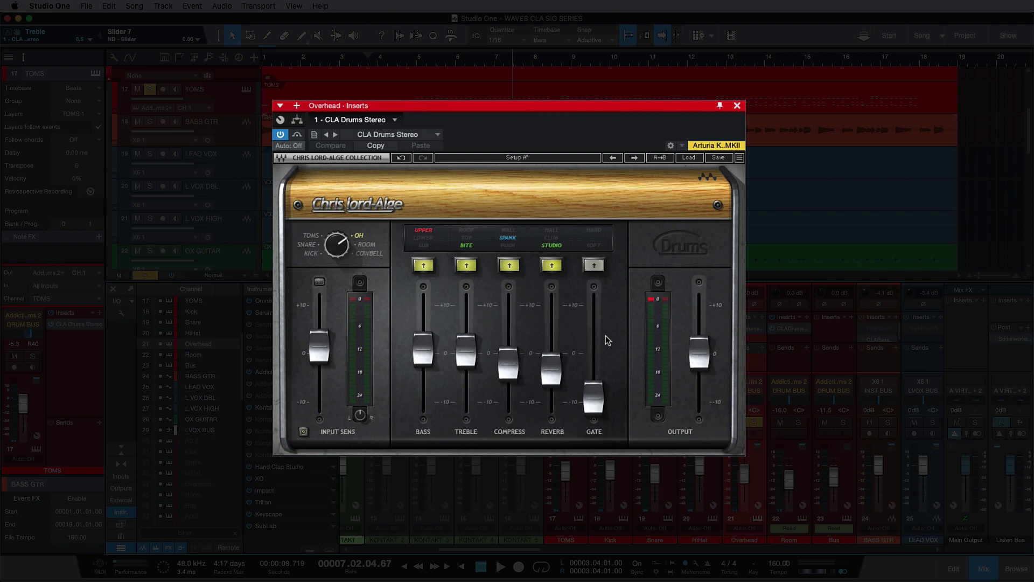
click(784, 363)
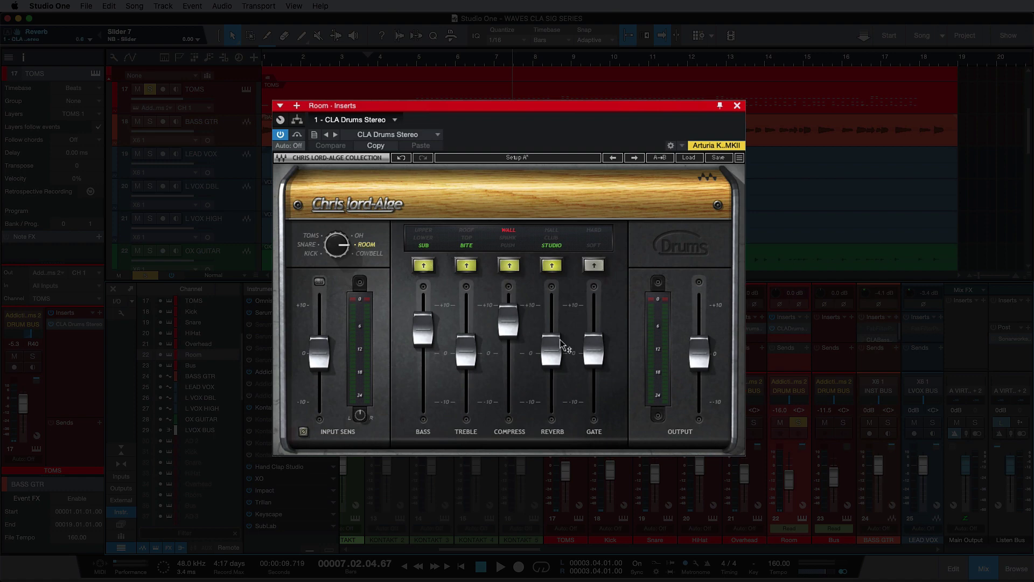
click(750, 371)
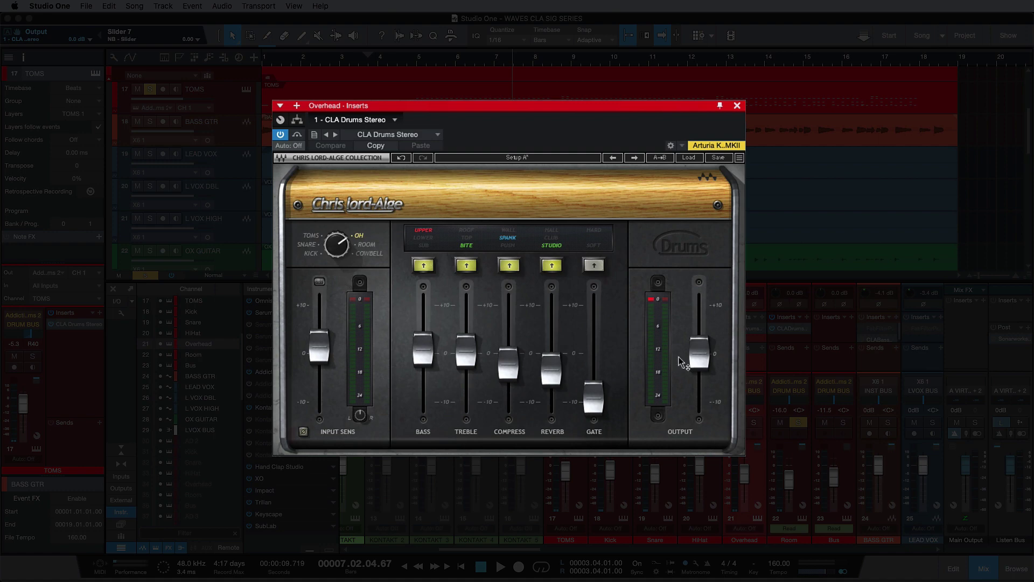
click(786, 361)
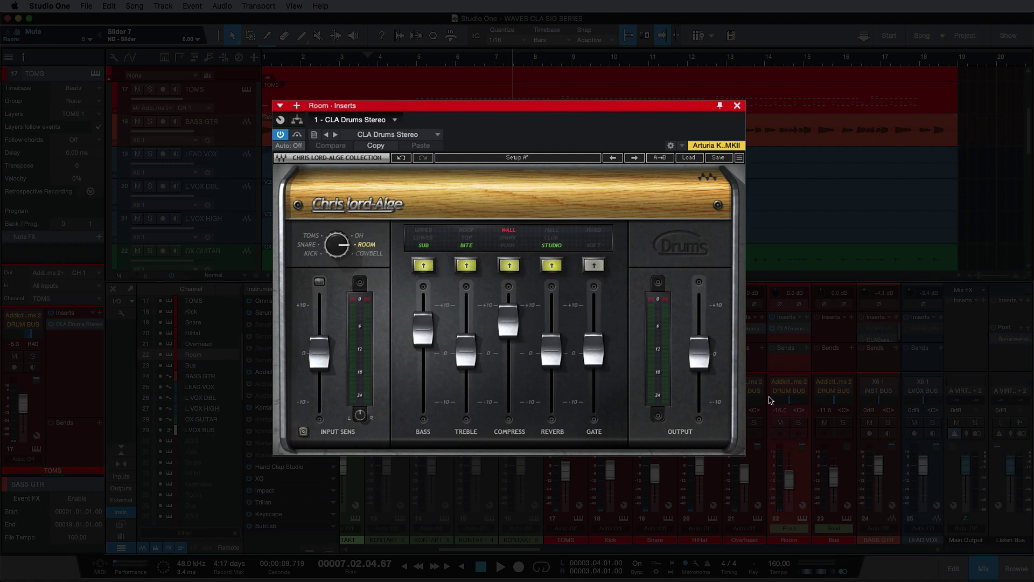
Solo the Overhead channel and compare its CLA Drums bypassed and active during playback.
click(752, 365)
click(754, 423)
key(space)
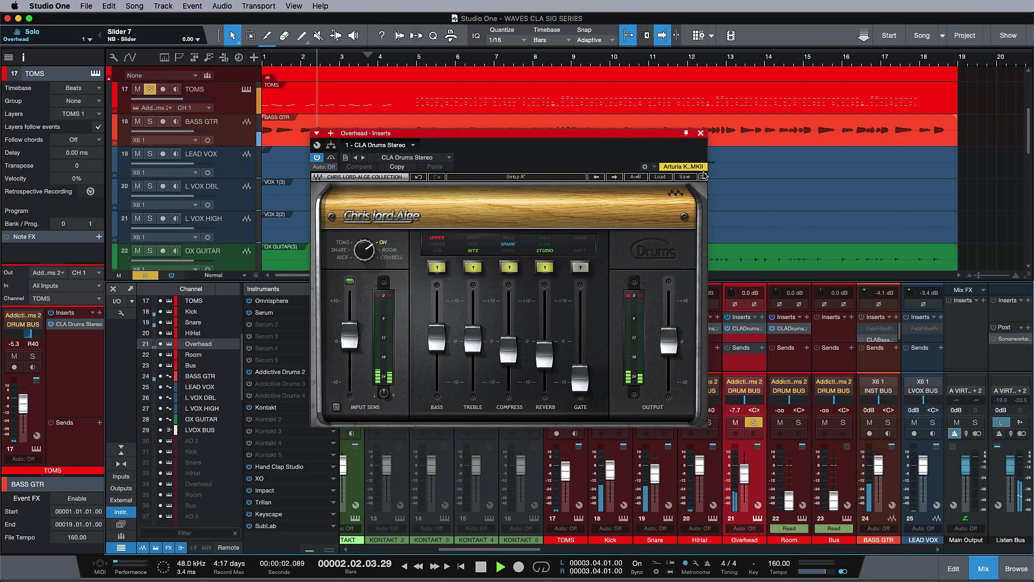
click(709, 123)
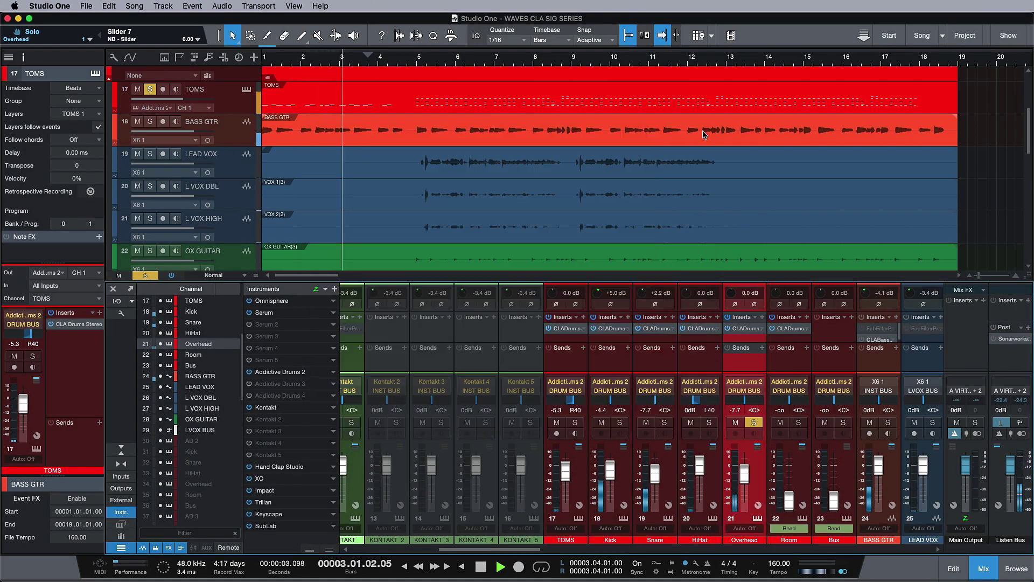
click(746, 329)
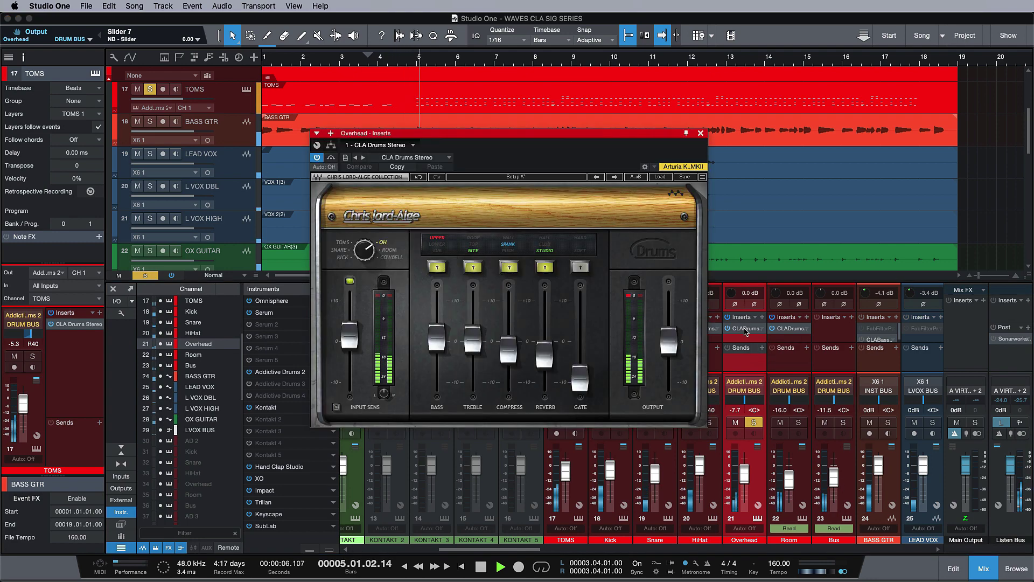
key(space)
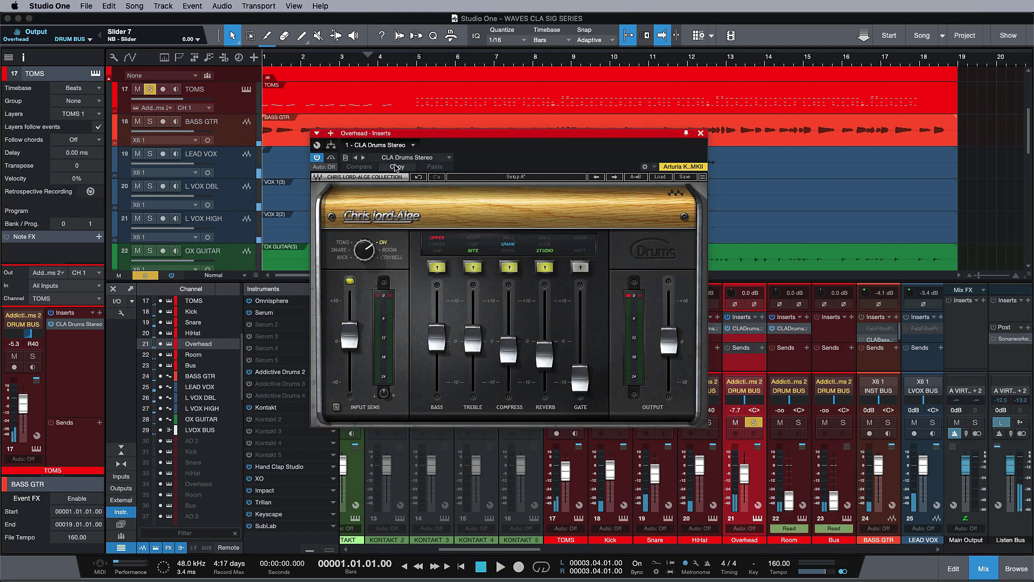
key(space)
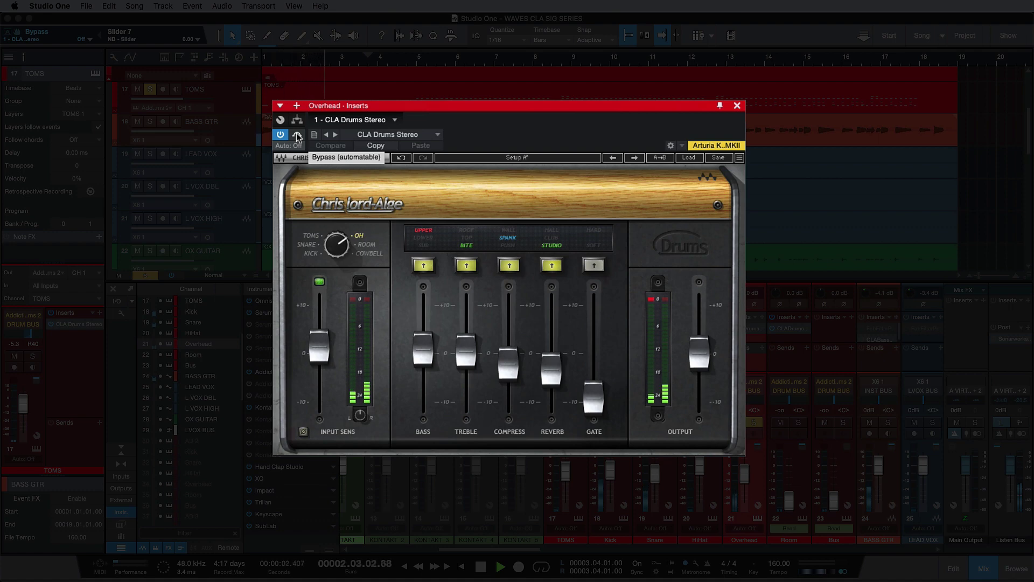
click(297, 135)
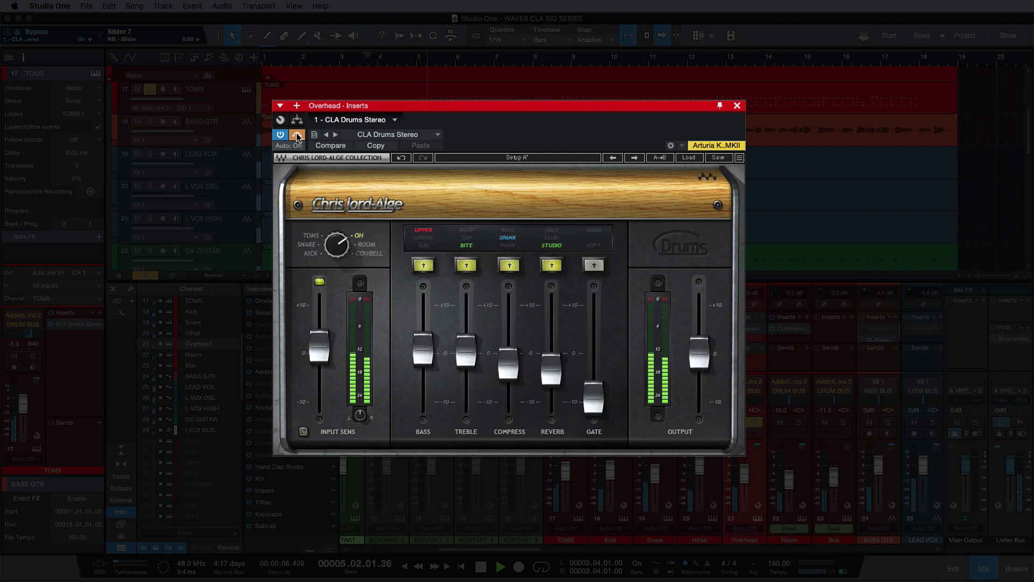
click(297, 135)
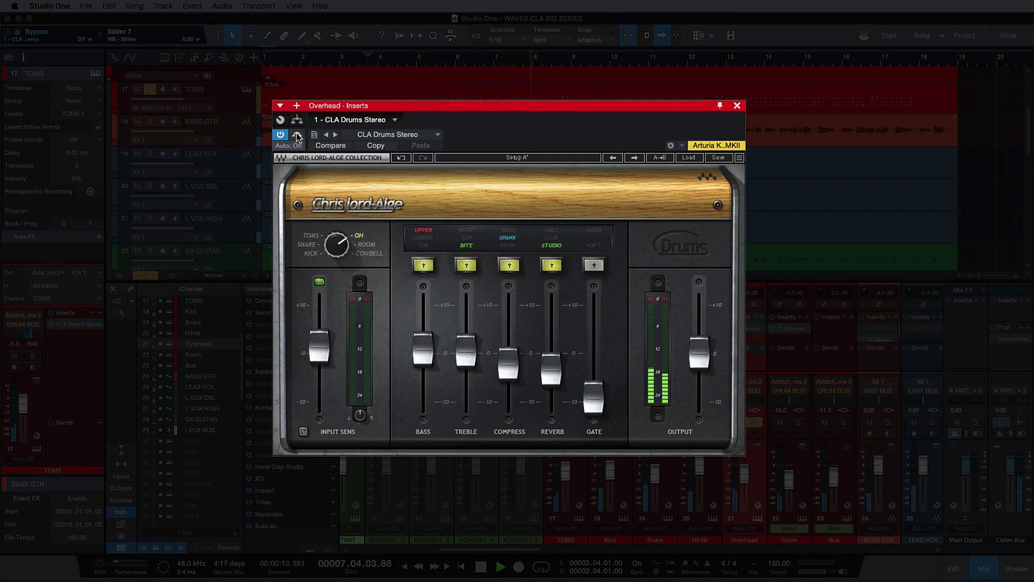
Solo the Room channel, compare its CLA Drums bypassed and active, and close the plug-in.
click(798, 422)
click(796, 370)
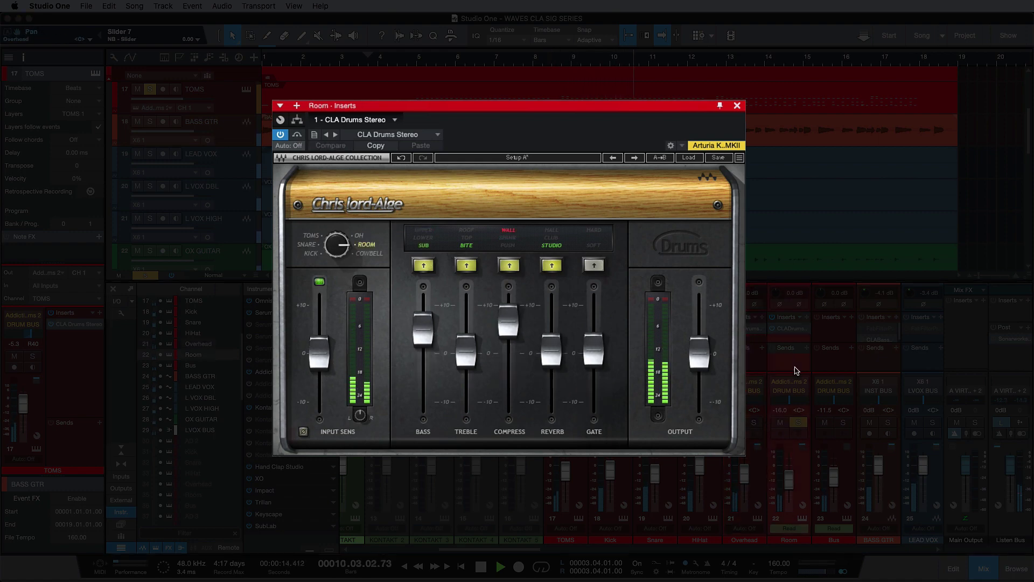
click(297, 134)
click(298, 134)
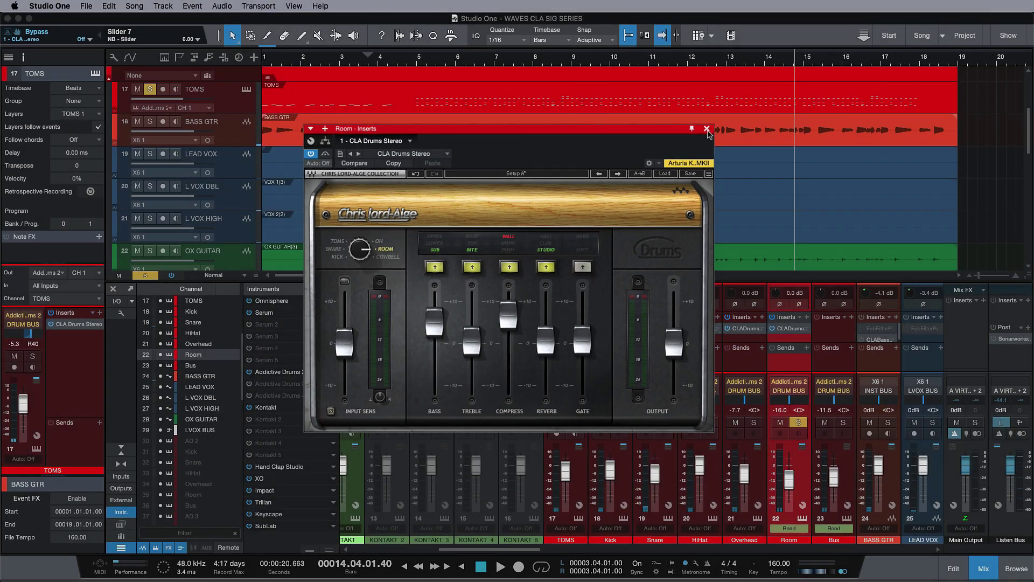
click(737, 106)
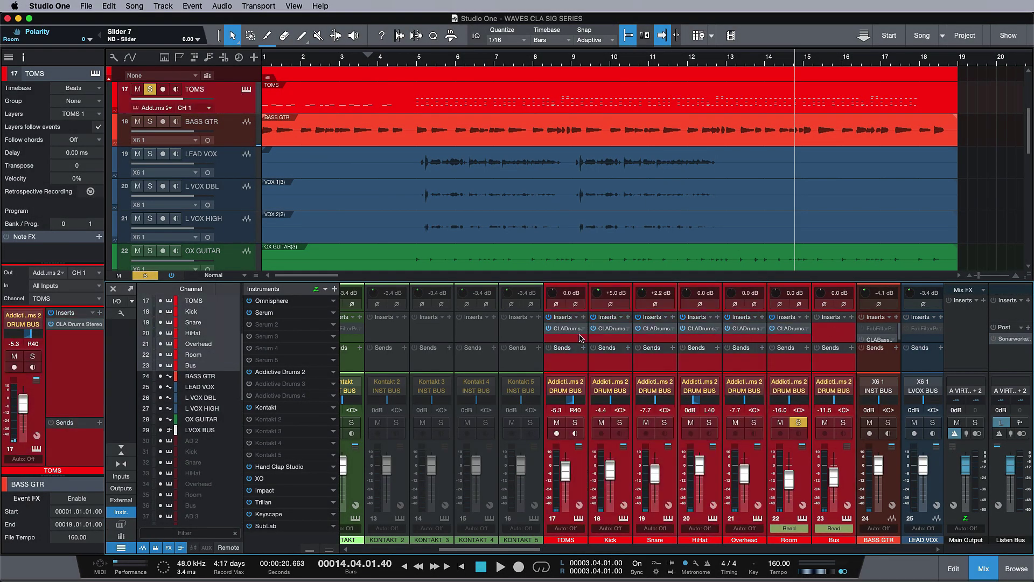
Solo all the drum channels from TOMS to Bus and toggle their inserts together during playback to compare the sound.
click(620, 422)
key(space)
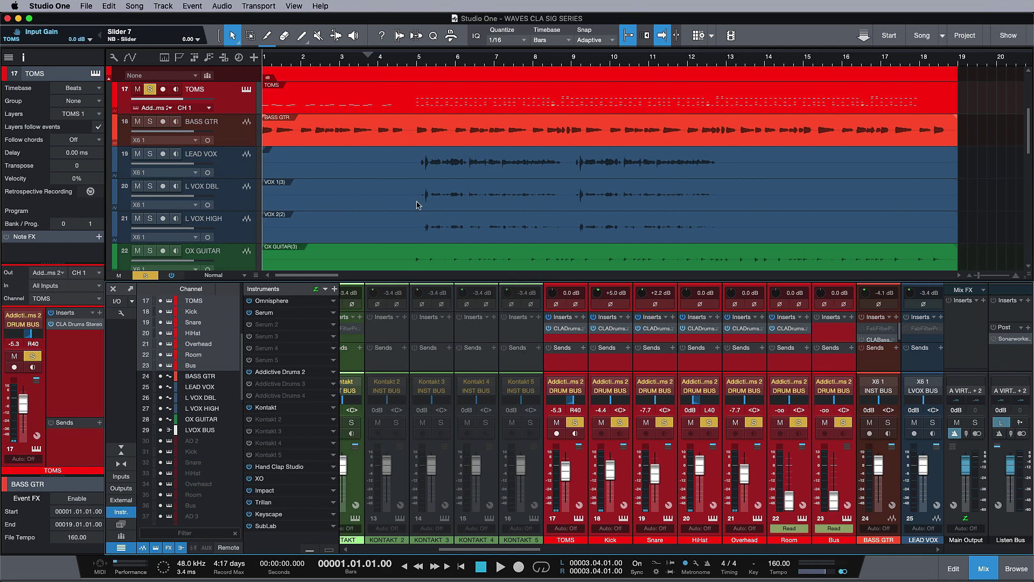
key(space)
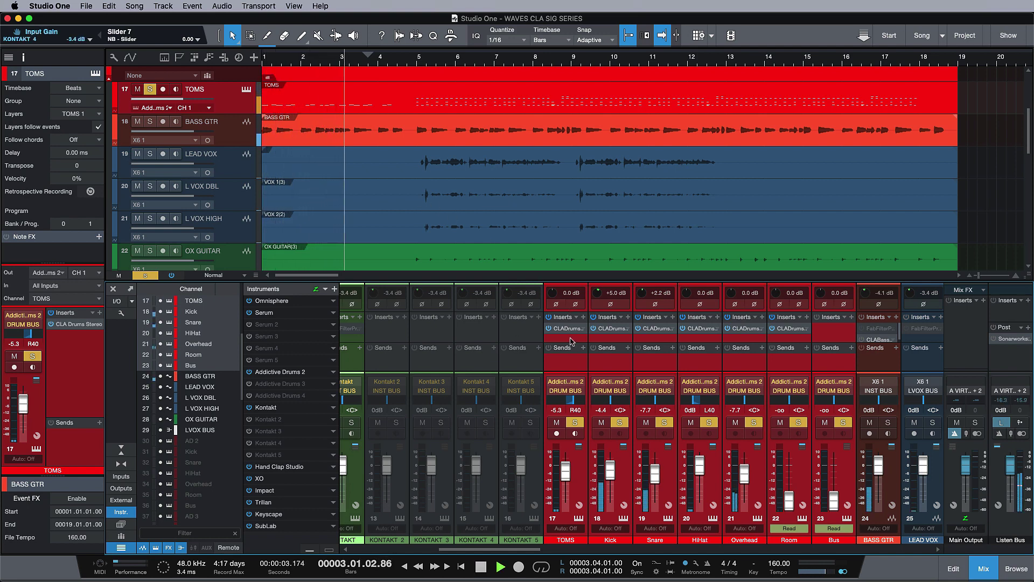
click(549, 317)
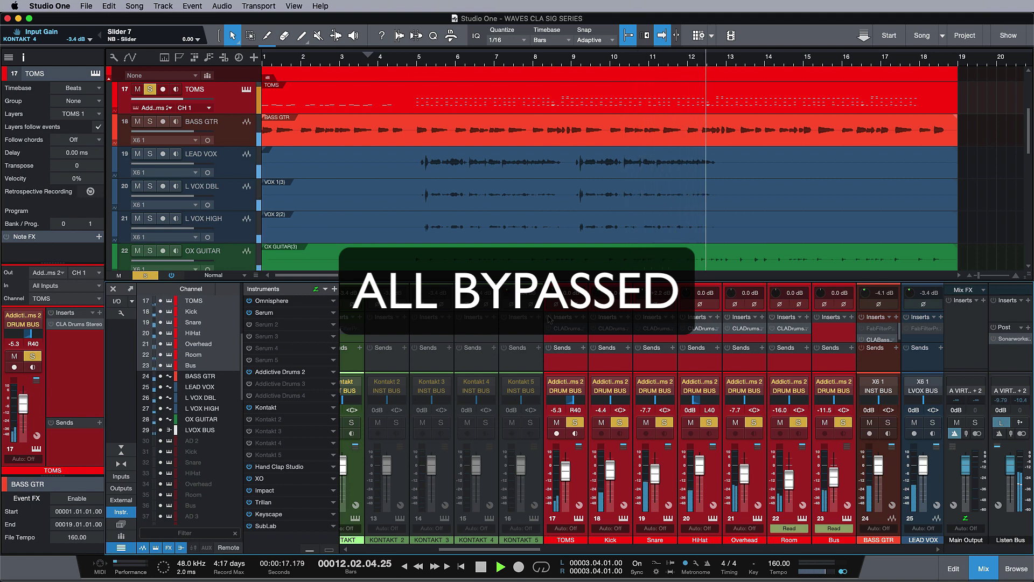
Open the TOMS channel's CLA Drums to examine its settings and stop playback.
click(560, 329)
key(space)
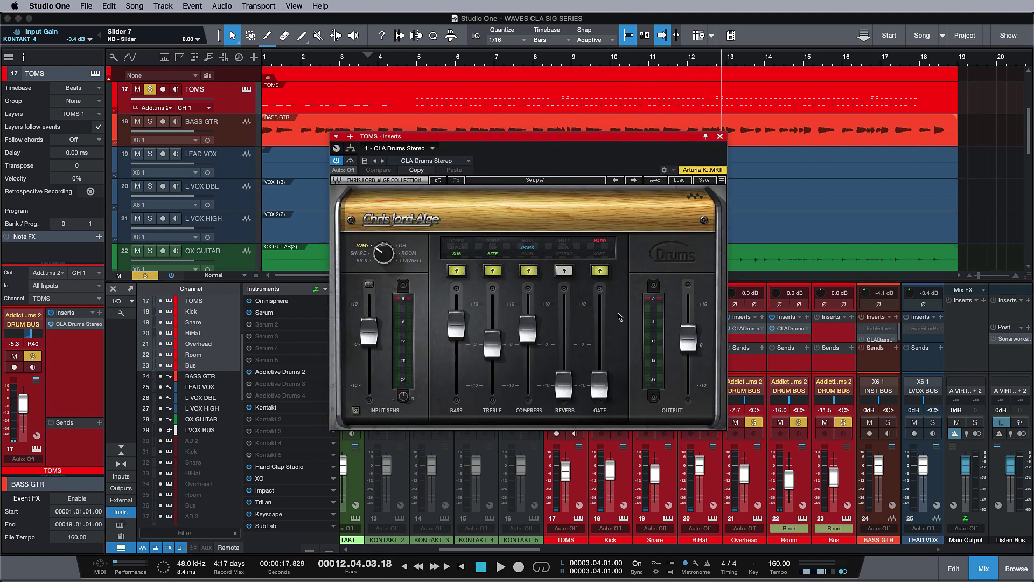